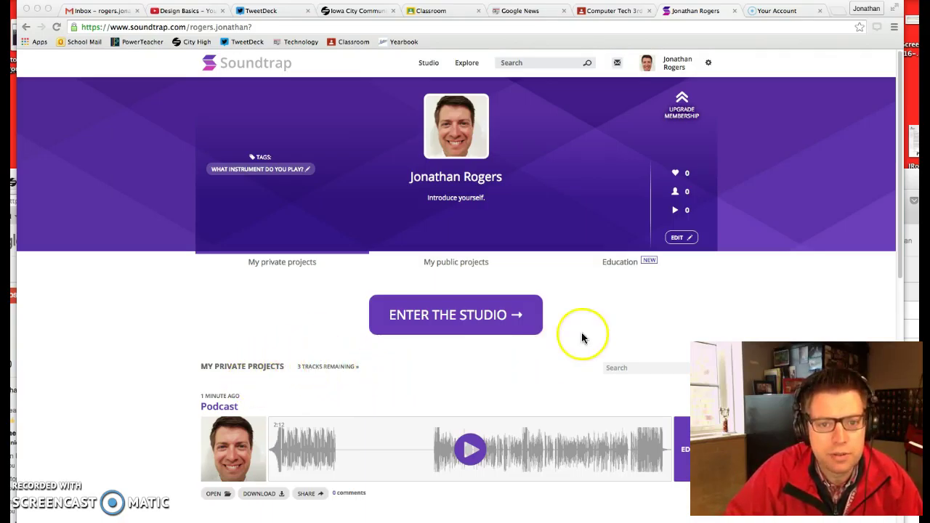
- Enter the studio and pick the Podcast template with its voice, loop and cymbal tracks at 110 BPM
left_click(488, 320)
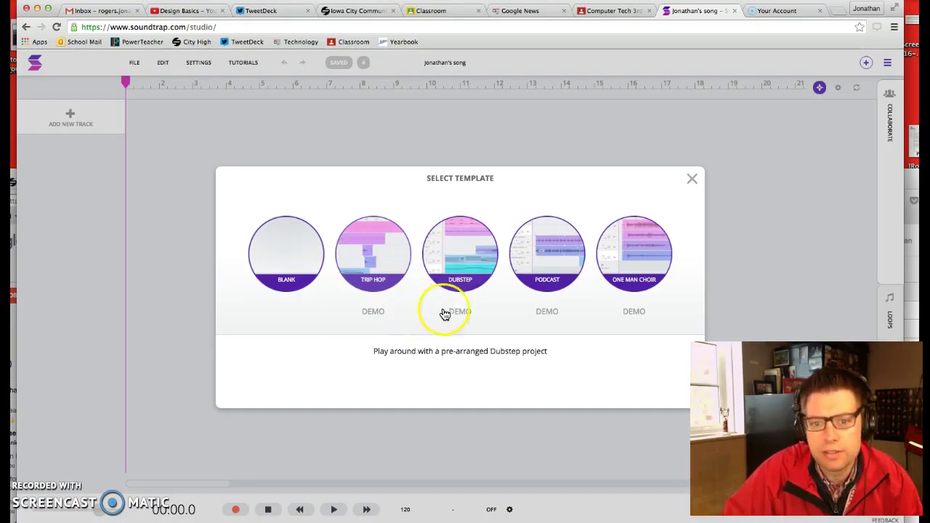
left_click(550, 287)
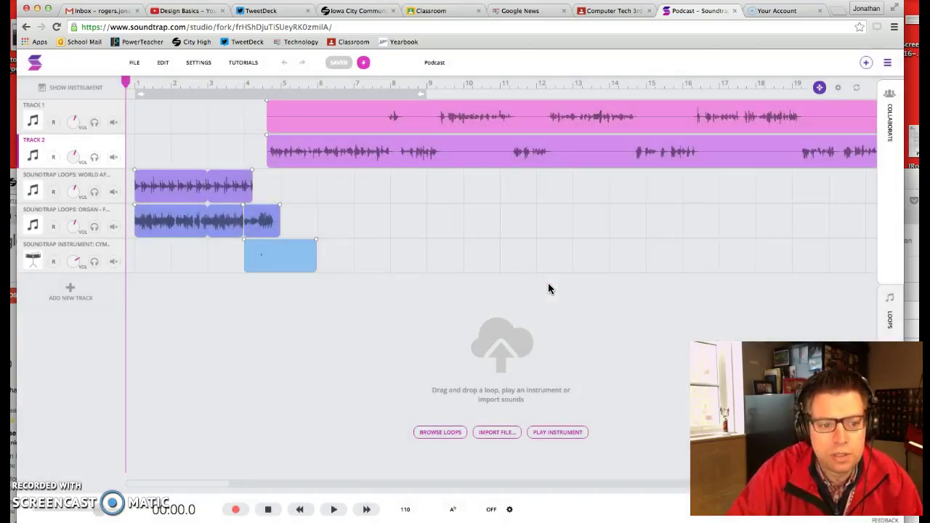
- Delete the sample voice clips on Track 1 and Track 2, then play back the remaining music
left_click(502, 129)
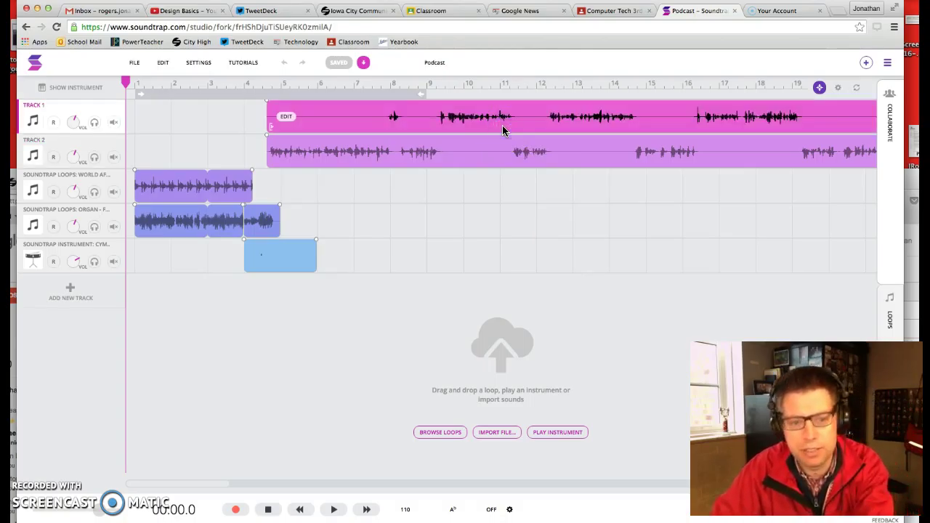
key("Delete")
left_click(498, 143)
key("Delete")
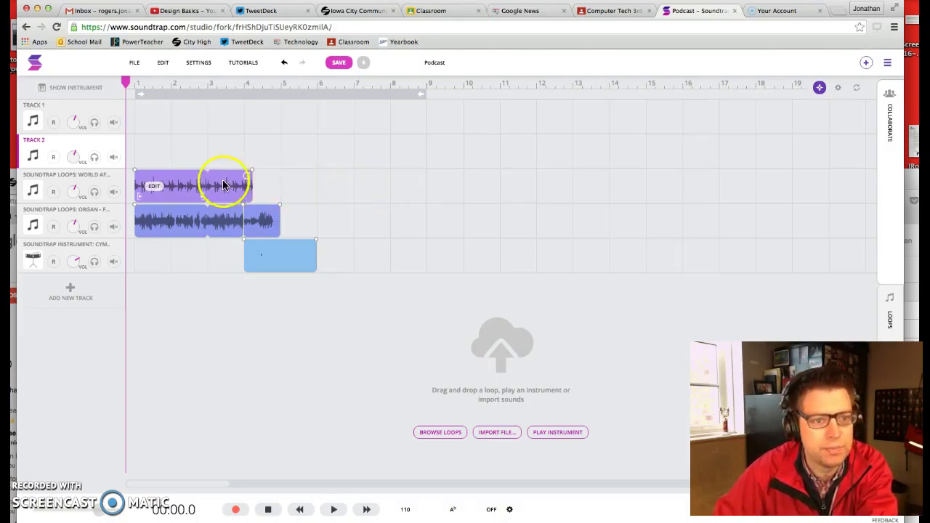
key("space")
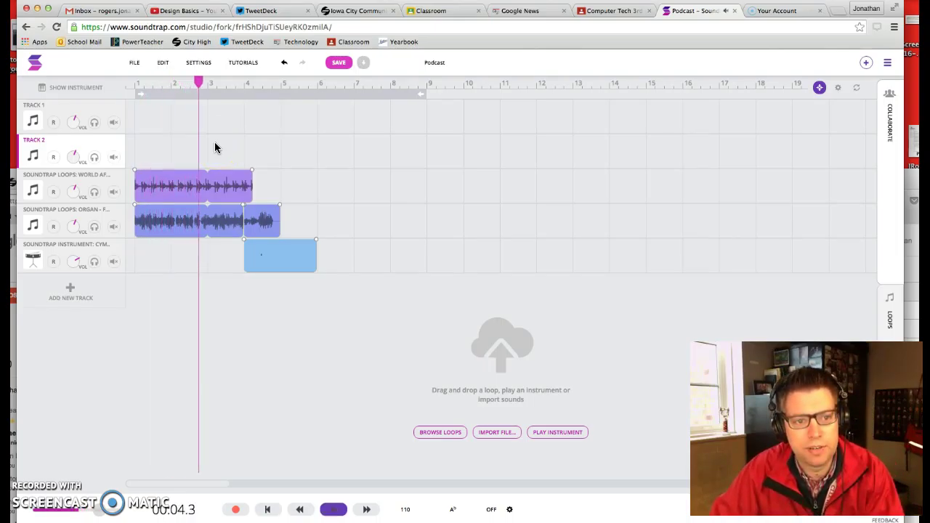
key("space")
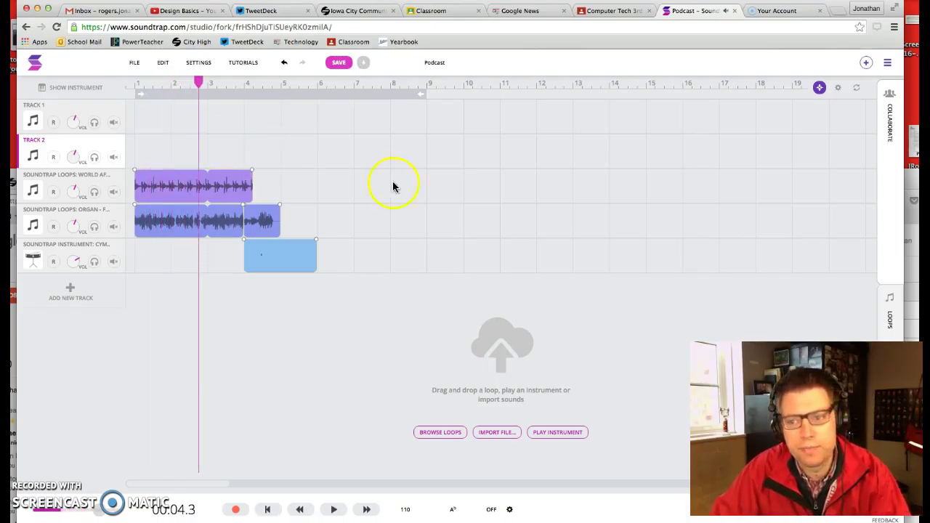
- Show the Loops library beside the tracks, switching back to it after the Collaborate panel opens
left_click(885, 316)
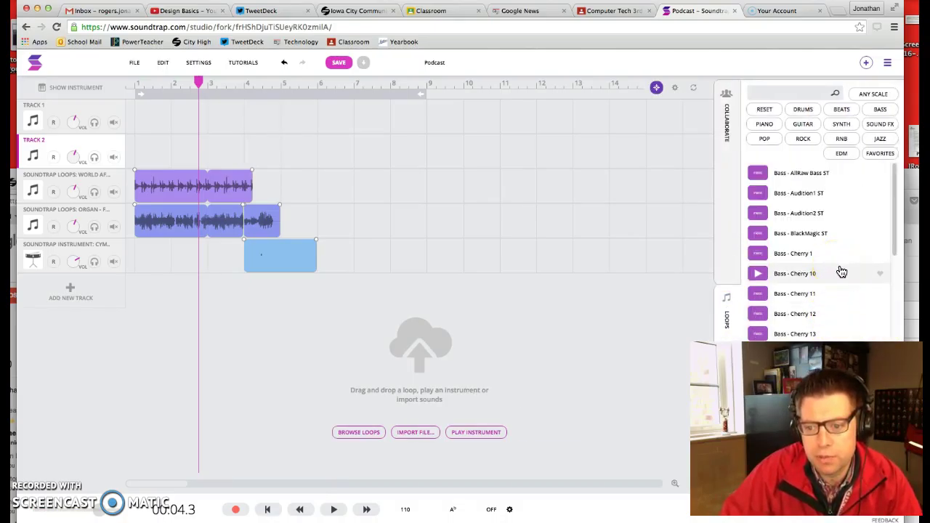
left_click(713, 152)
left_click(723, 153)
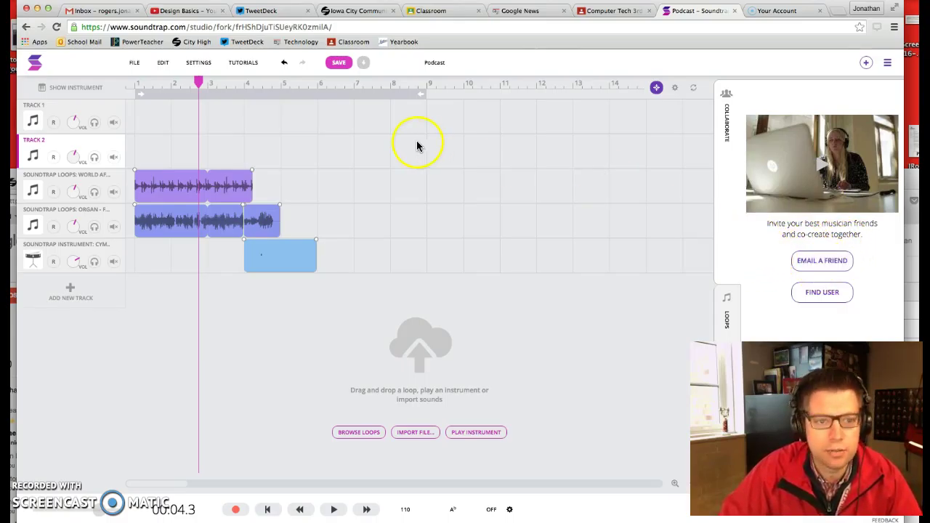
left_click(729, 327)
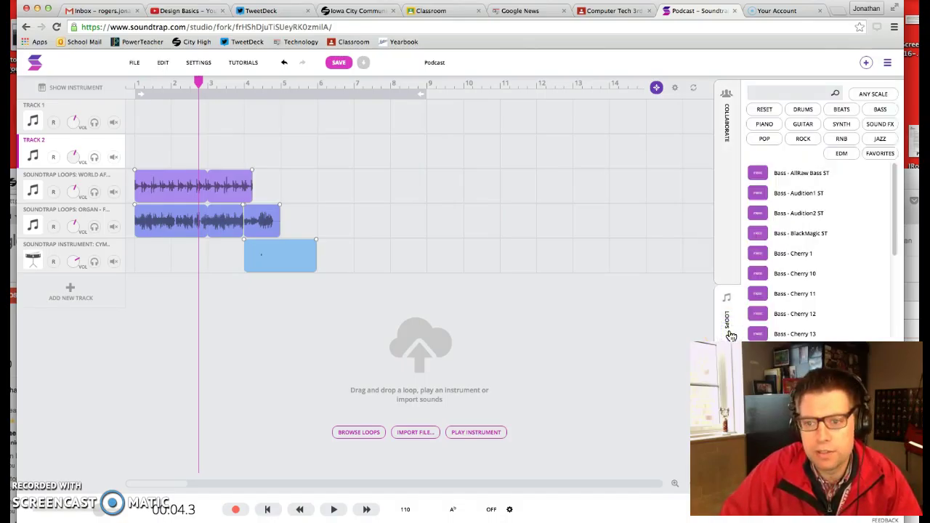
- Clear the World and Organ loop clips from the tracks
left_click(234, 193)
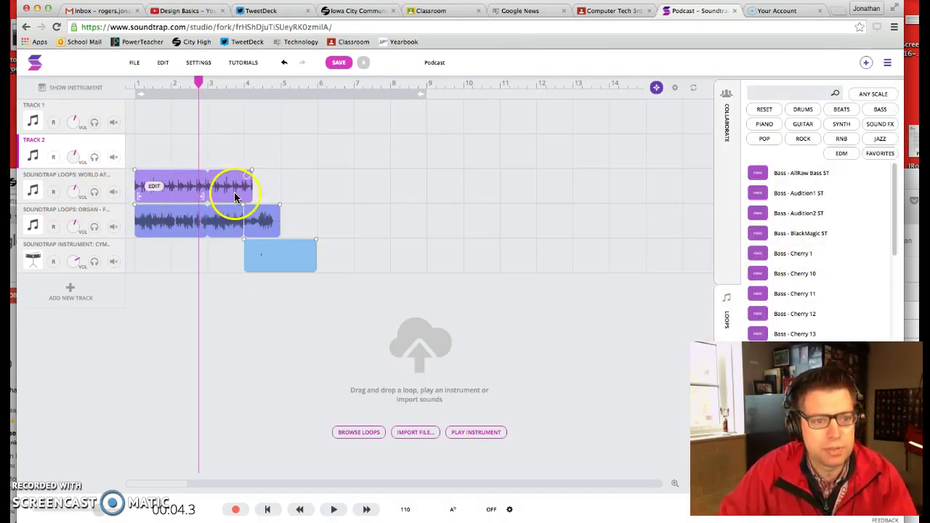
left_click(223, 222)
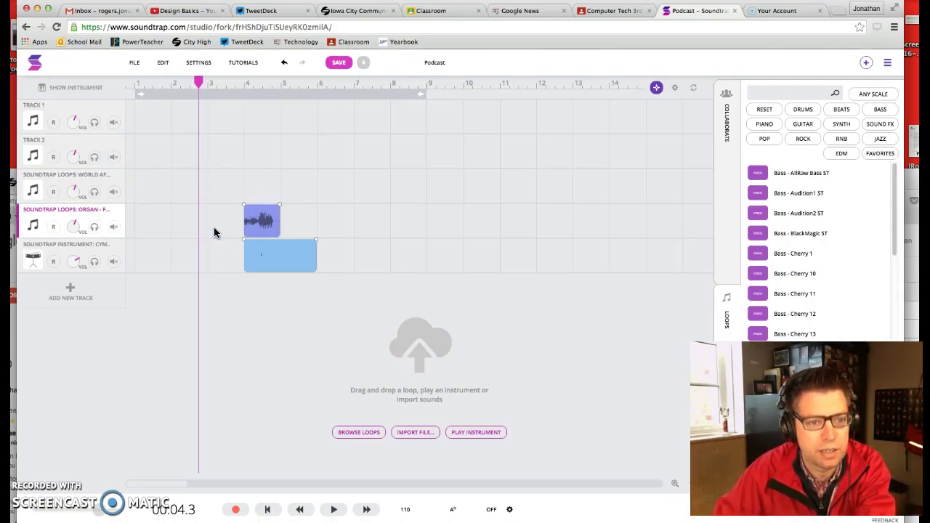
left_click_drag(252, 224, 266, 250)
left_click(804, 140)
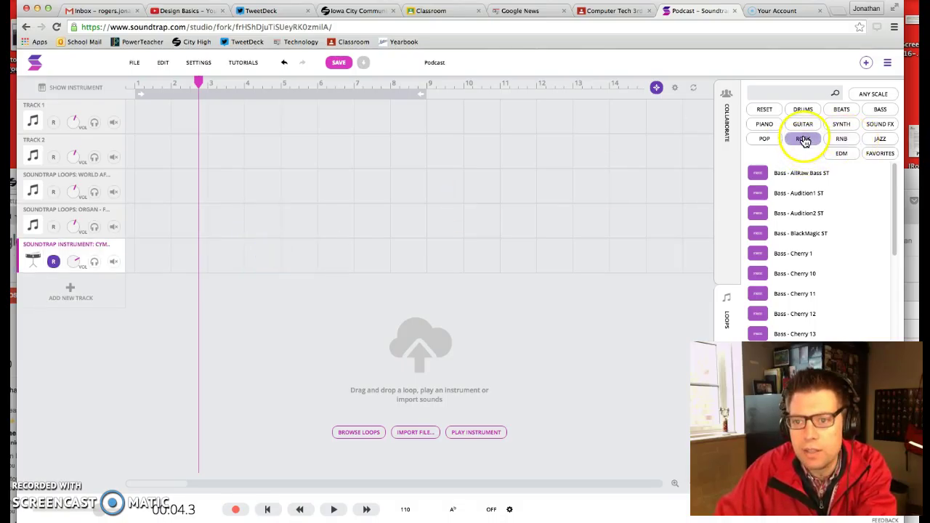
- Filter the loop list to Pop and preview the Bass - Cherry 11 and Bass - Dirty 33 loops
left_click(803, 139)
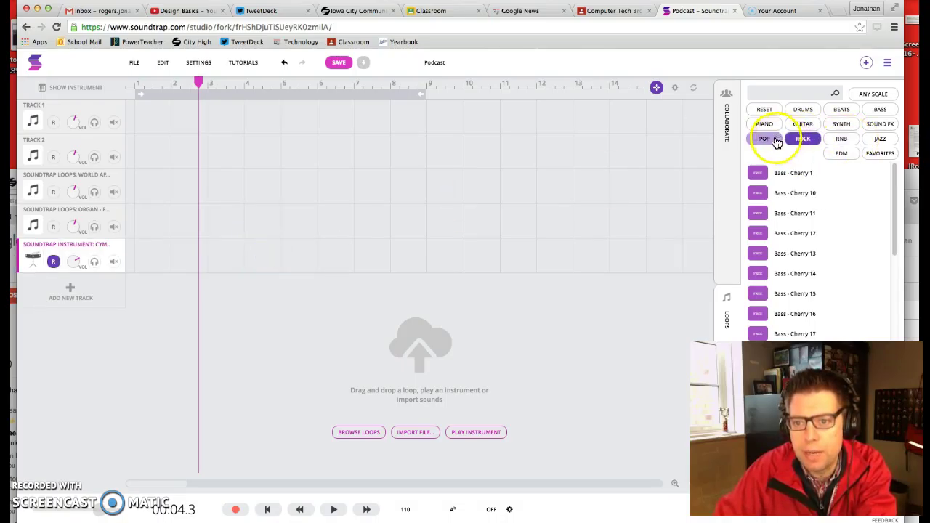
left_click(770, 140)
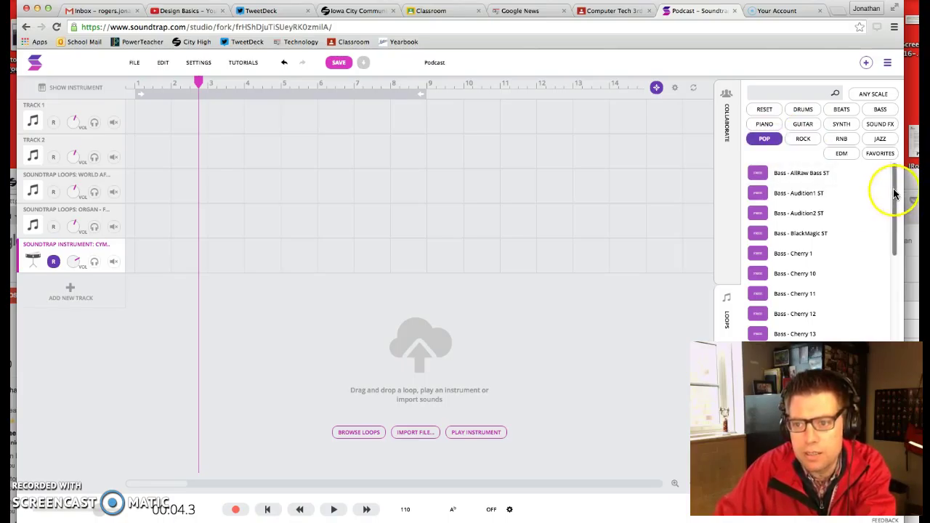
left_click_drag(894, 193, 893, 208)
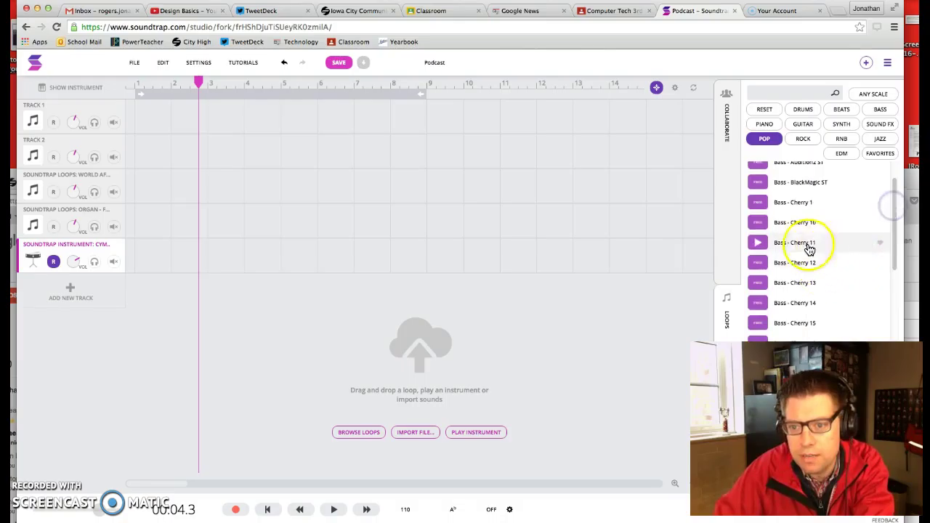
left_click(756, 242)
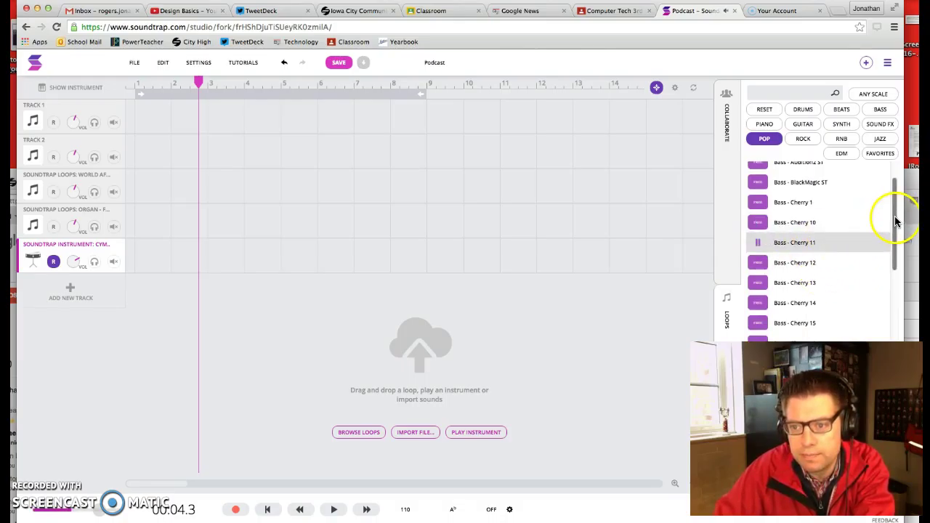
left_click_drag(894, 222, 895, 367)
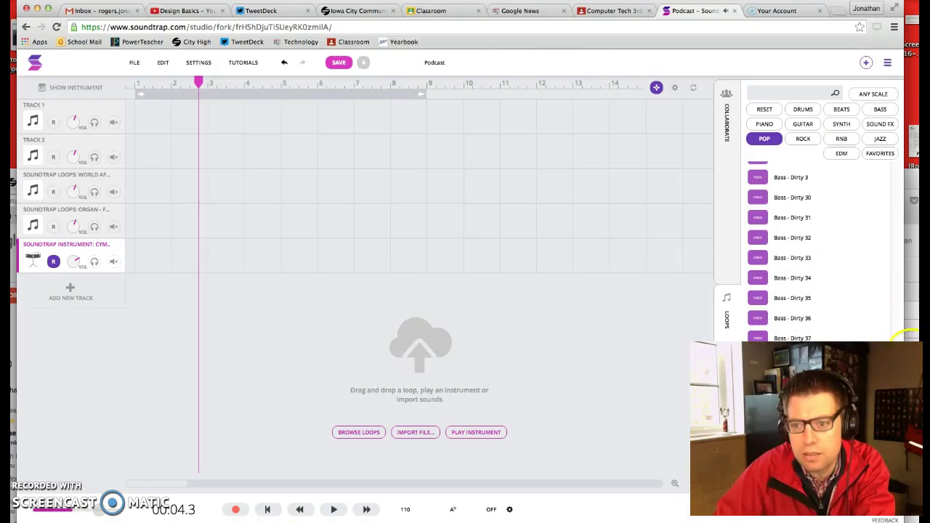
left_click(758, 258)
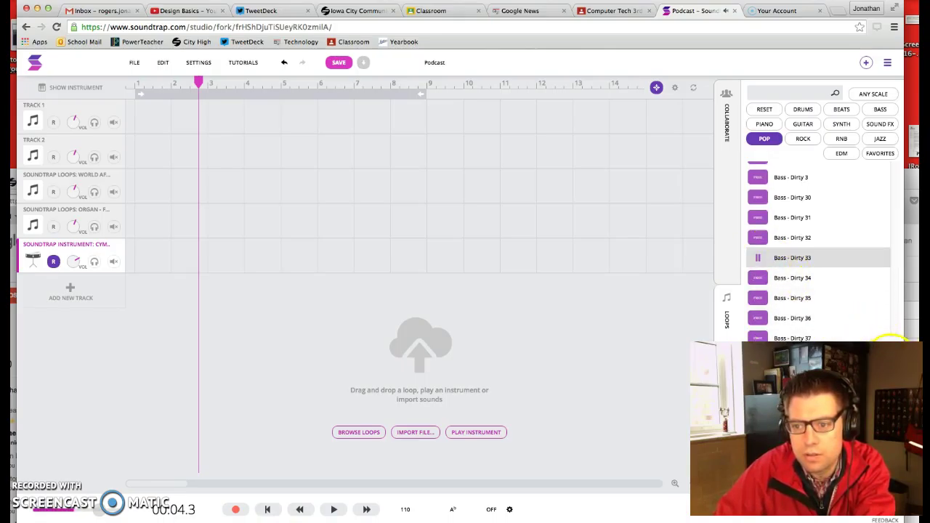
- Preview Bass - BlackMagic ST and place it on the fourth track starting at bar 2
scroll(817, 253, "down", 1)
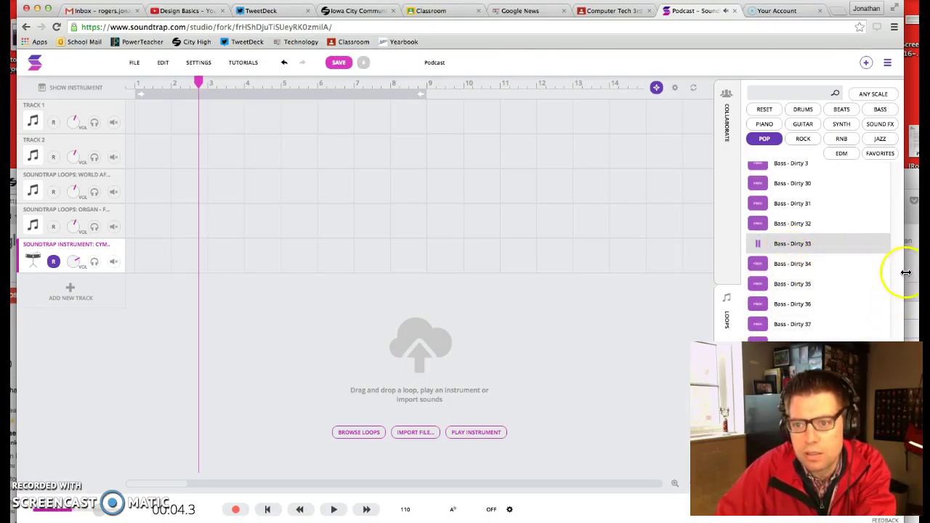
left_click_drag(895, 342, 905, 144)
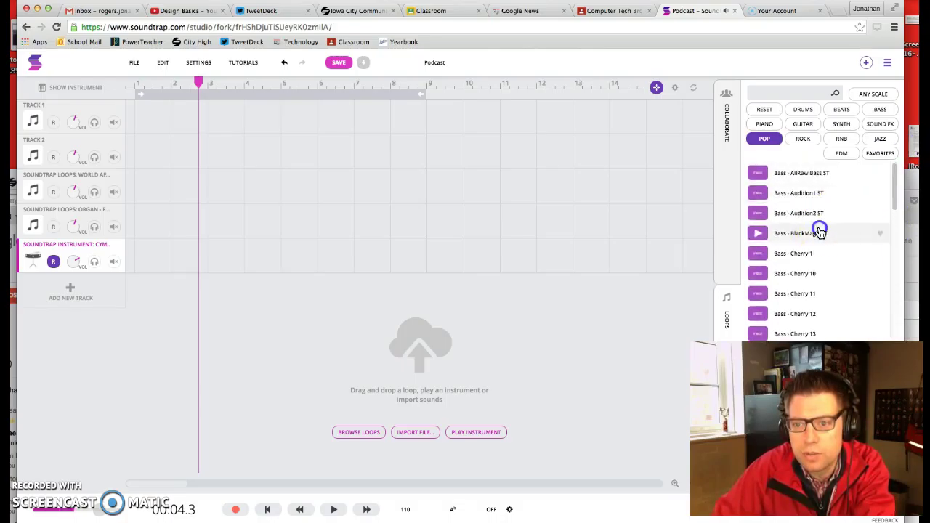
left_click(776, 234)
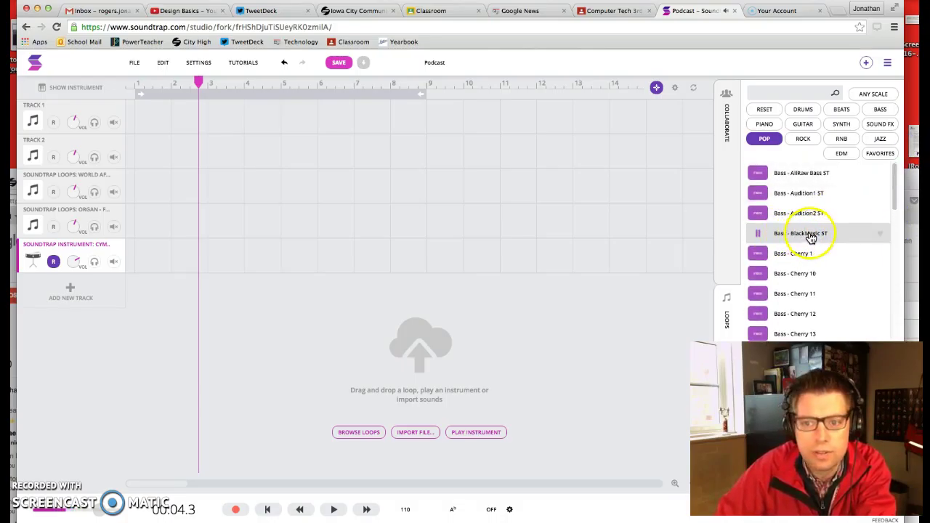
left_click_drag(796, 234, 170, 226)
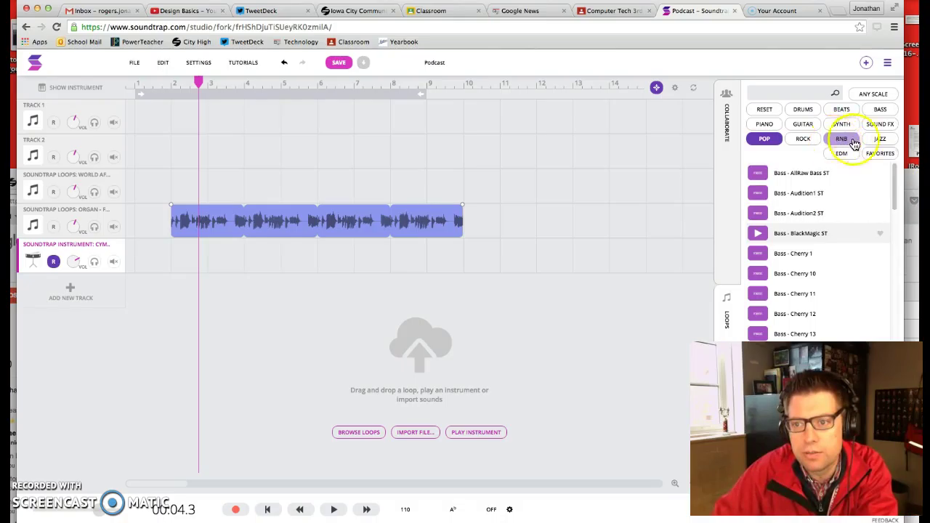
- Filter loops to Sound FX, preview Ripple ST, and try it on the World track before deleting it
left_click(881, 131)
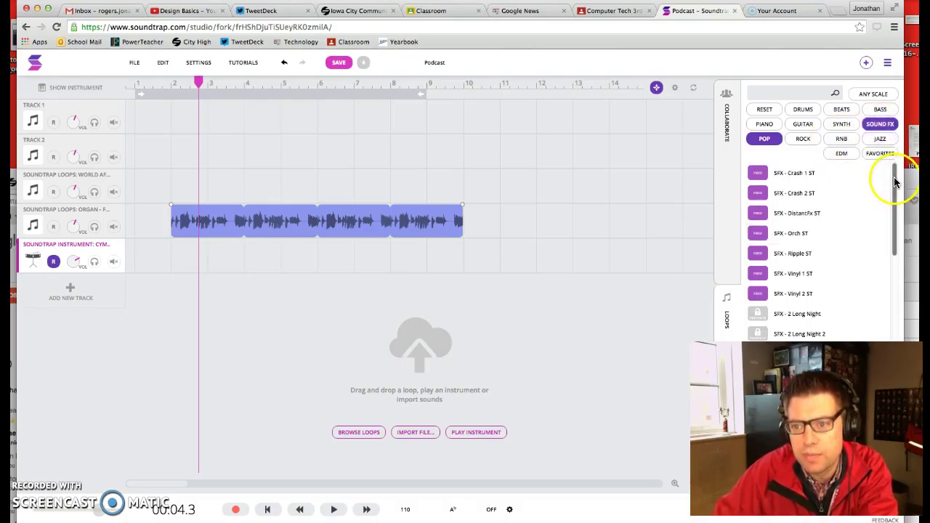
mouse_move(892, 183)
left_mouse_down()
mouse_move(878, 305)
mouse_move(894, 306)
mouse_move(895, 175)
left_mouse_up()
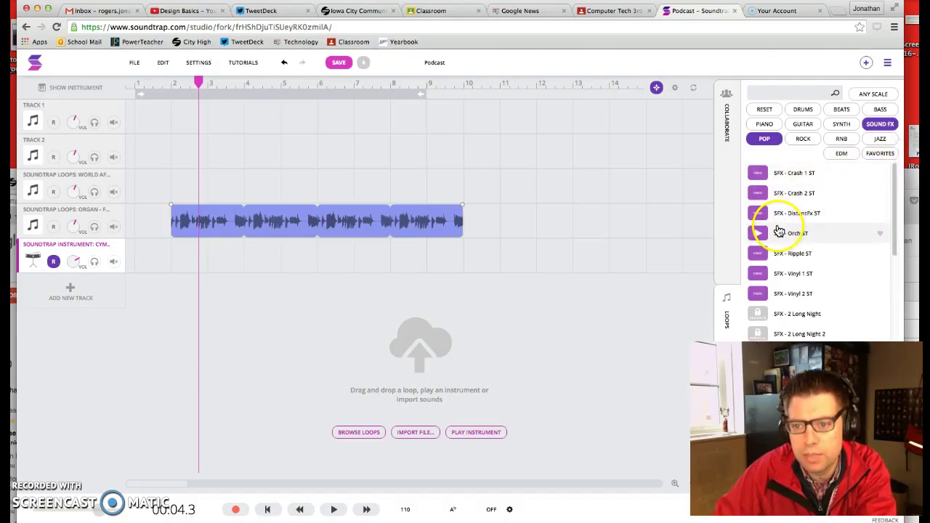
left_click(758, 254)
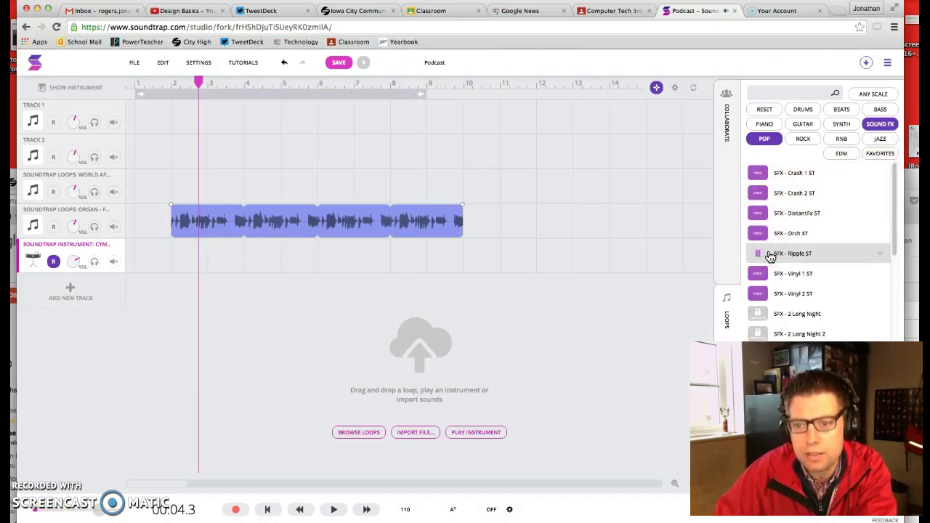
mouse_move(763, 254)
left_mouse_down()
mouse_move(762, 245)
mouse_move(162, 170)
mouse_move(136, 188)
left_mouse_up()
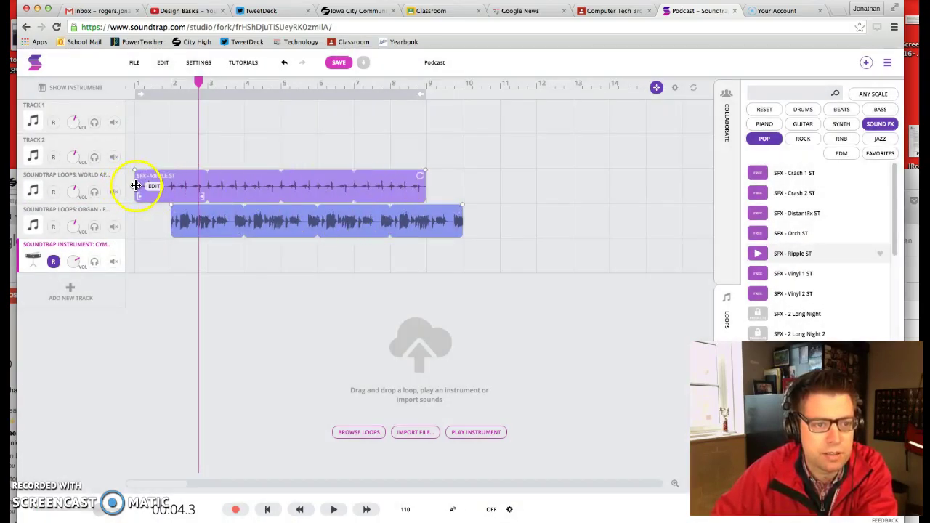
mouse_move(134, 185)
left_mouse_down()
mouse_move(208, 188)
mouse_move(190, 188)
left_mouse_up()
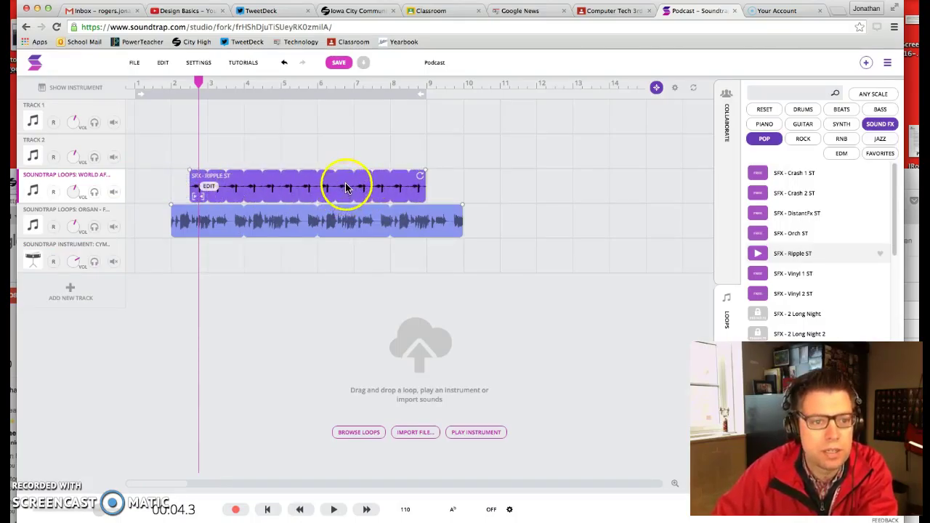
left_click(273, 184)
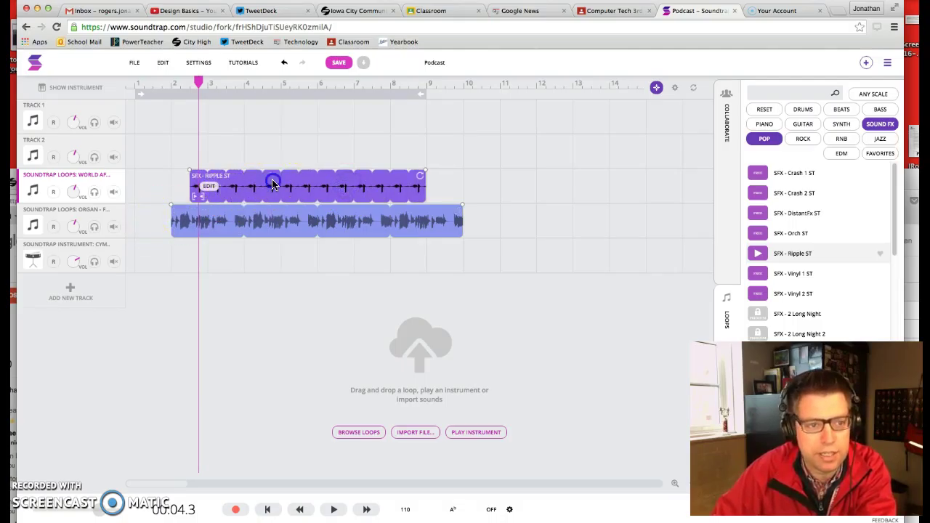
key("Delete")
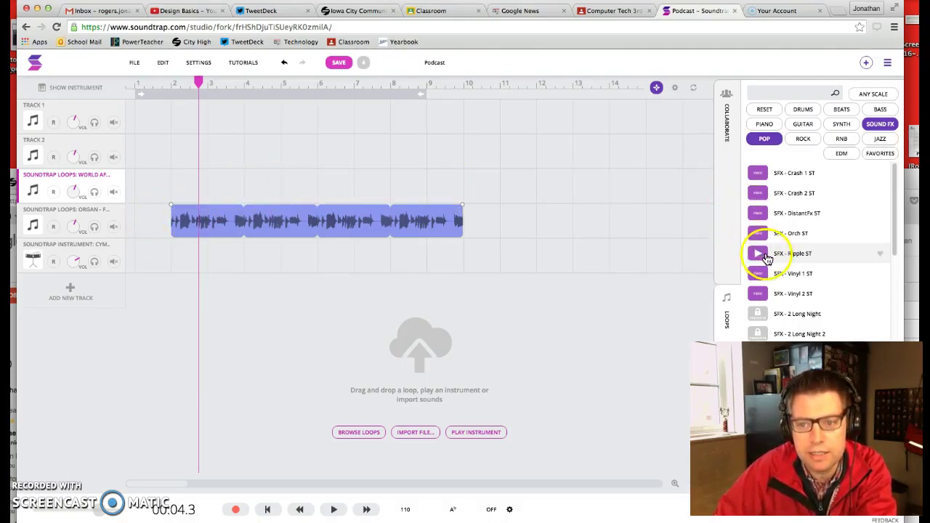
- Place Ripple ST at the start of the organ loop track and play the mix from the beginning
left_click_drag(758, 254, 136, 226)
left_click(216, 220)
left_click(279, 140)
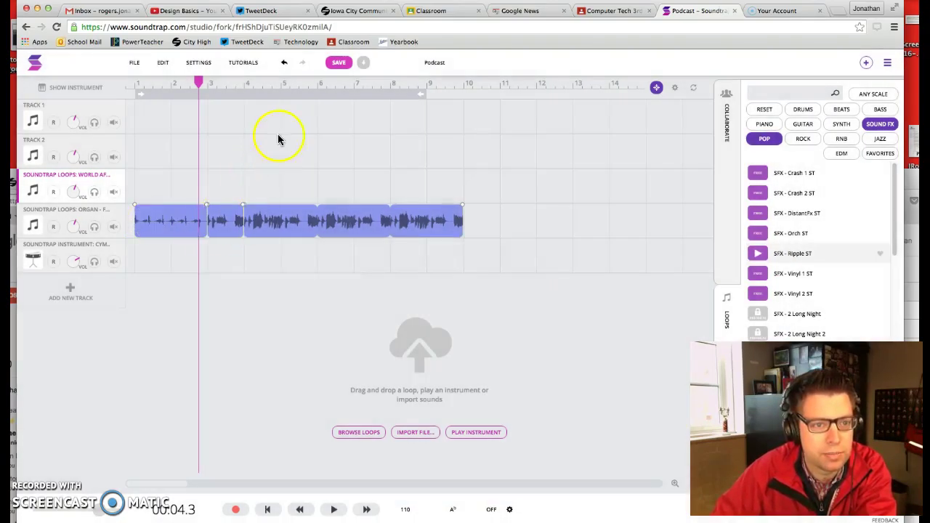
left_click_drag(200, 83, 127, 83)
key("space")
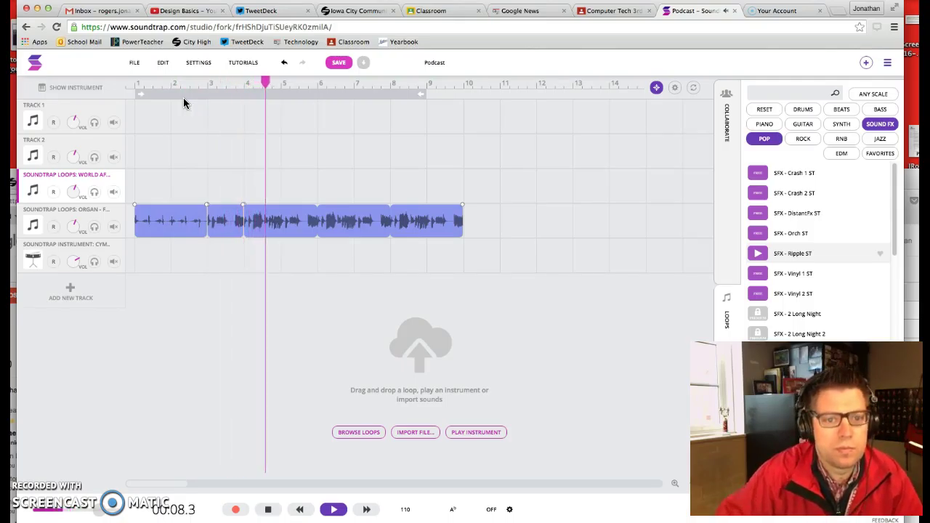
- Stop playback, apply Fade out to the bass loop's end (bars 8–10), and return the playhead to about bar 4.9
key("space")
left_click(353, 214)
right_click(268, 222)
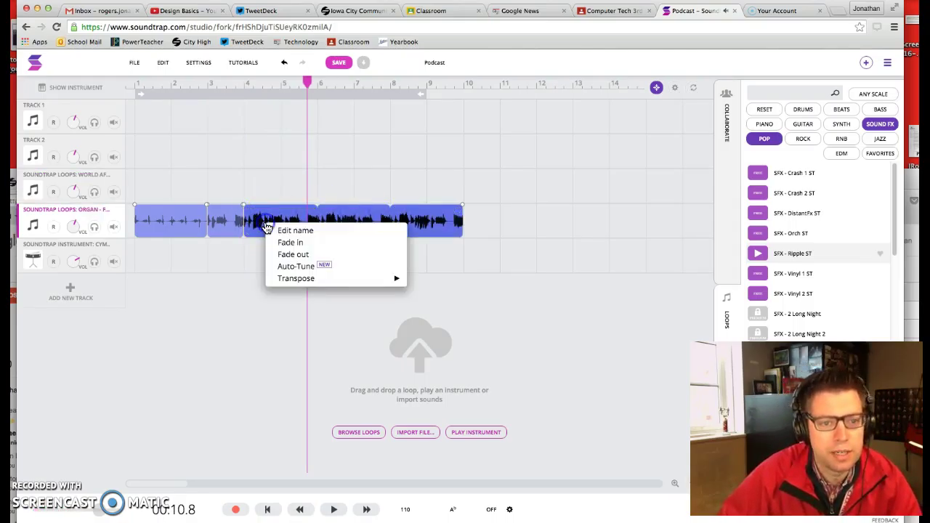
left_click(294, 255)
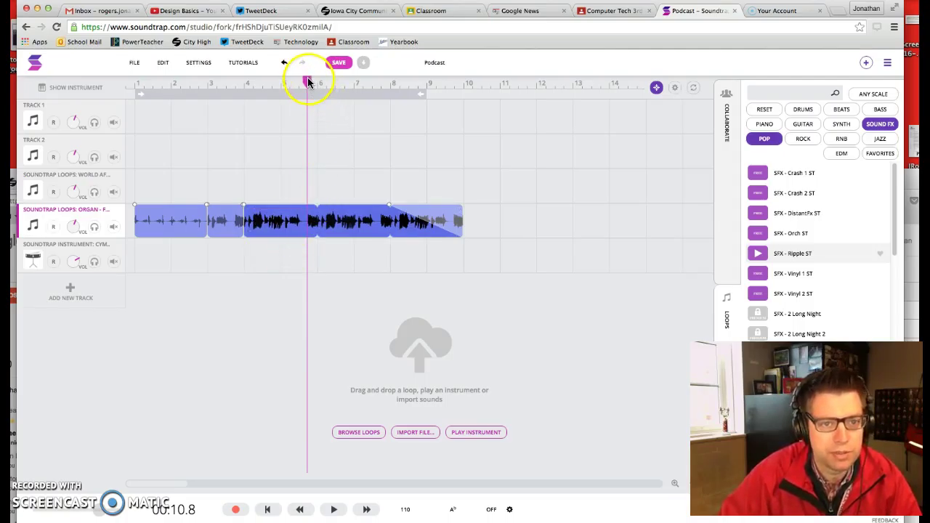
left_click_drag(307, 81, 275, 85)
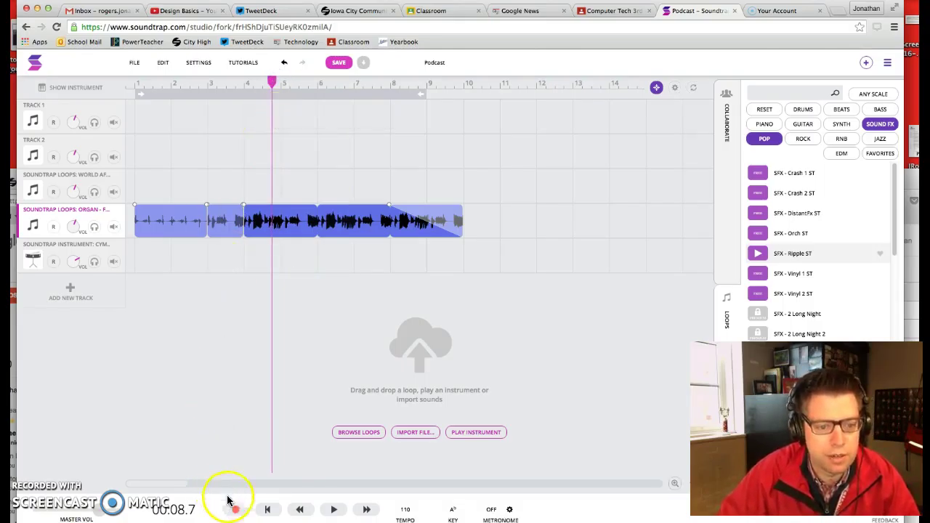
- Start recording a voice take on Track 1 near bar 5, confirming headphones are in use
left_click(65, 114)
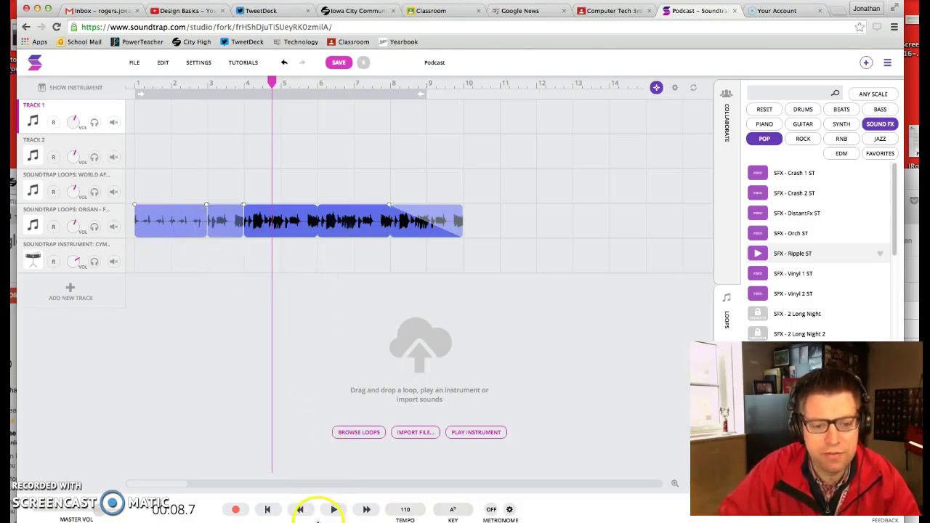
left_click(240, 510)
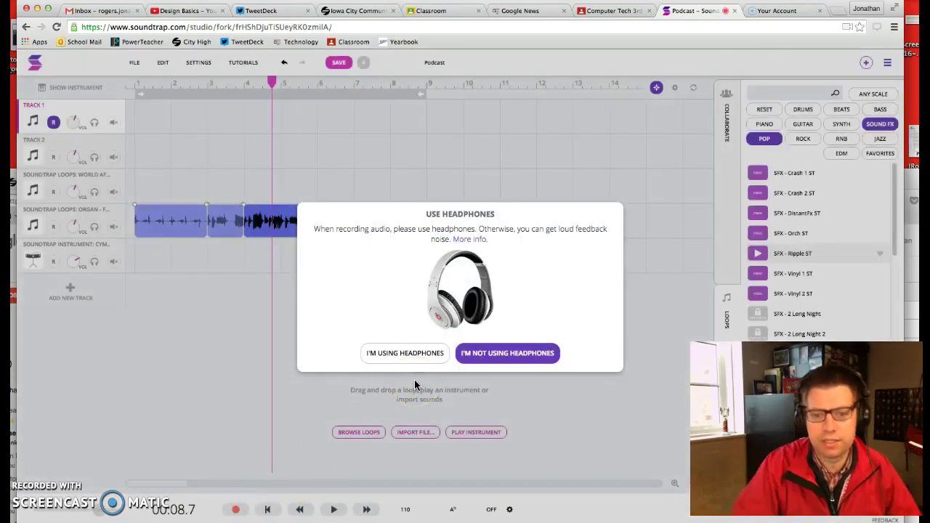
left_click(418, 356)
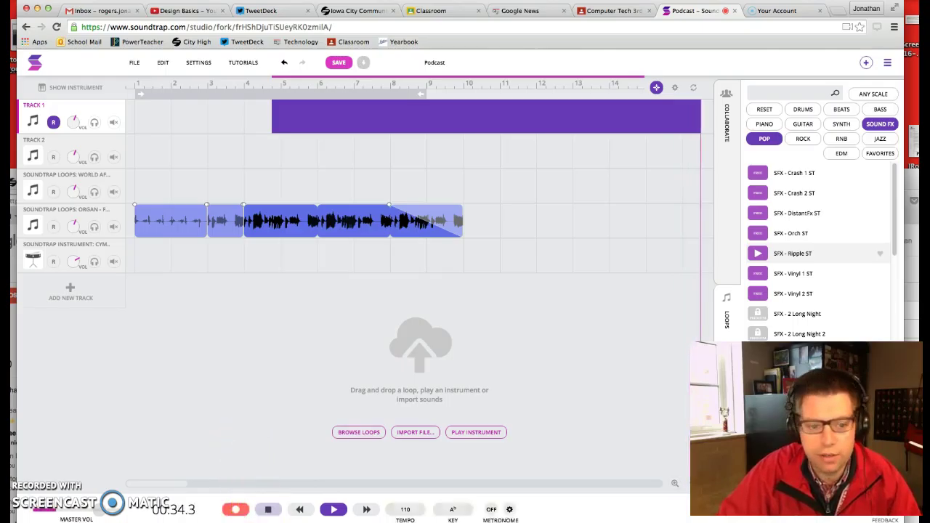
left_click(266, 510)
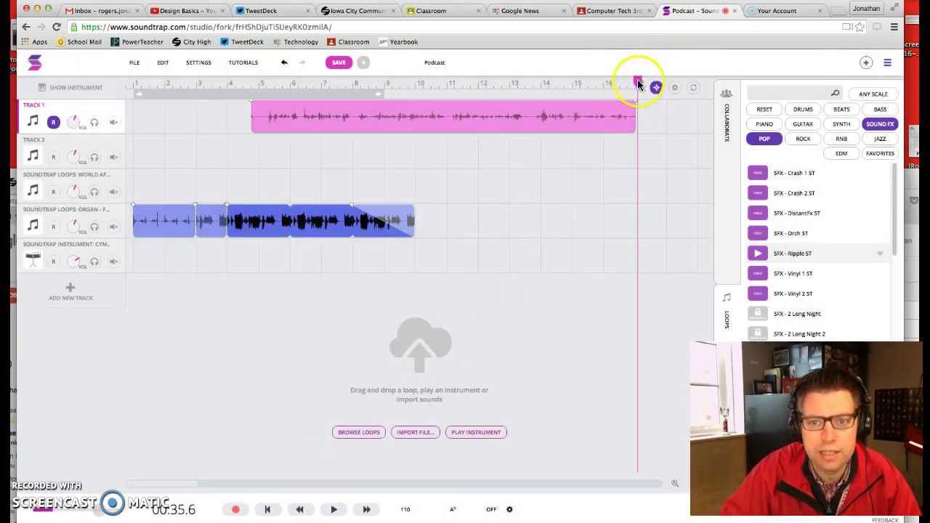
left_click_drag(638, 85, 214, 92)
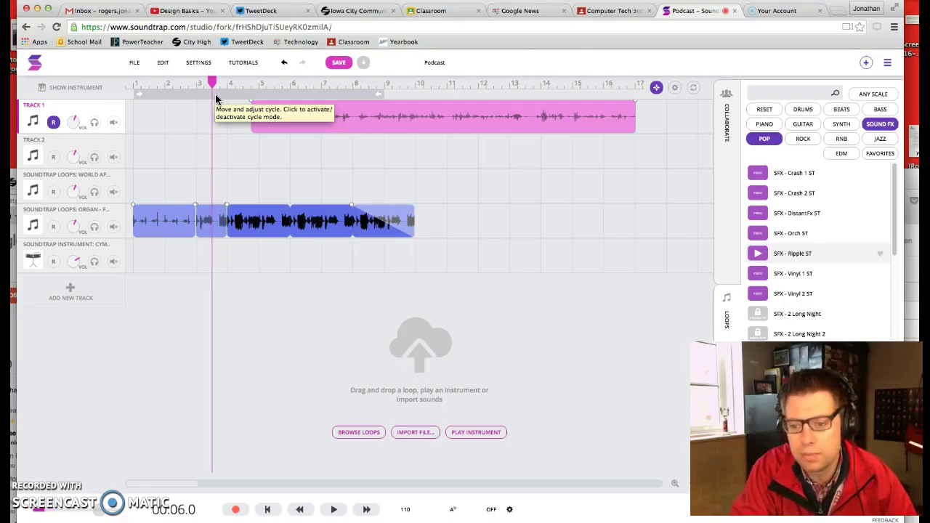
key("space")
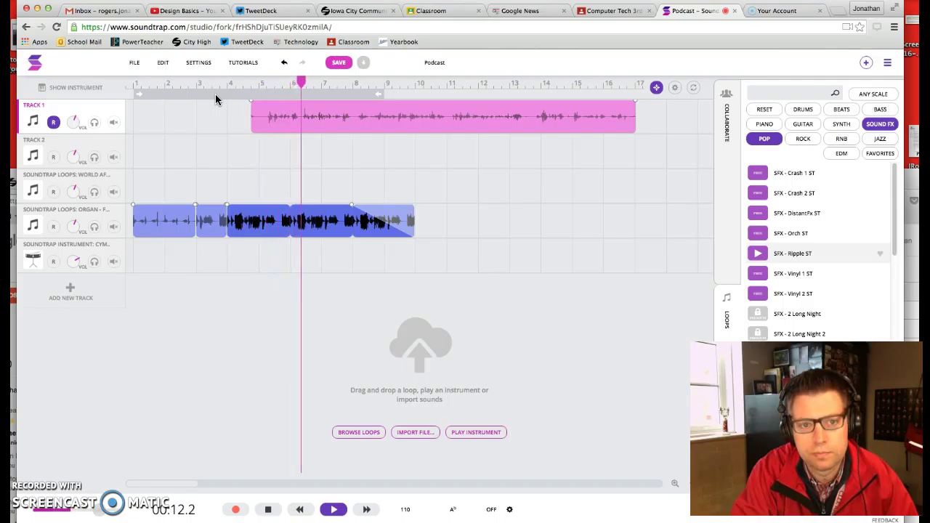
key("space")
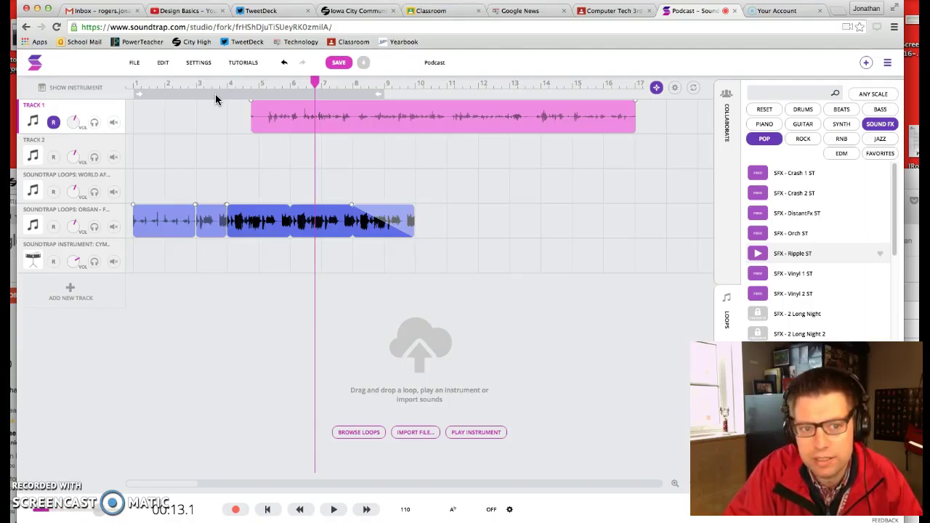
- Select the recorded voice clip and save the Podcast project
left_click(280, 120)
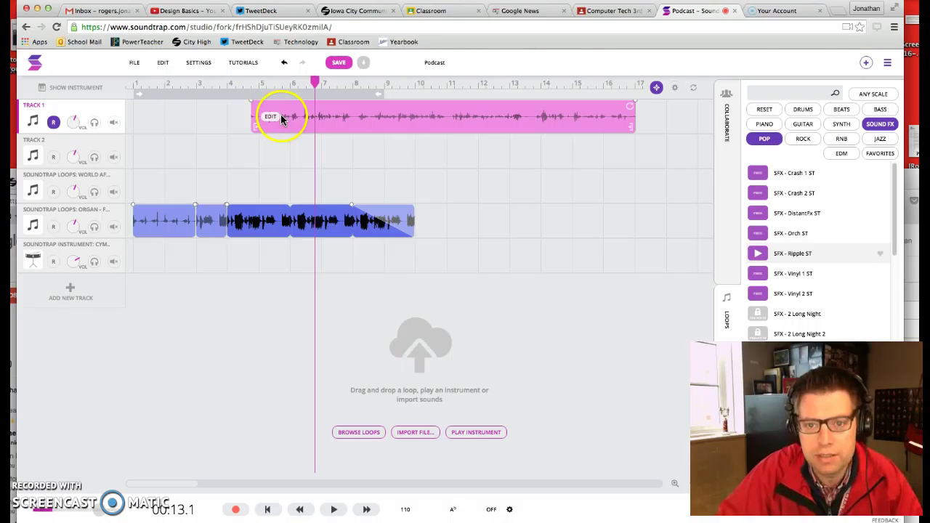
left_click(340, 64)
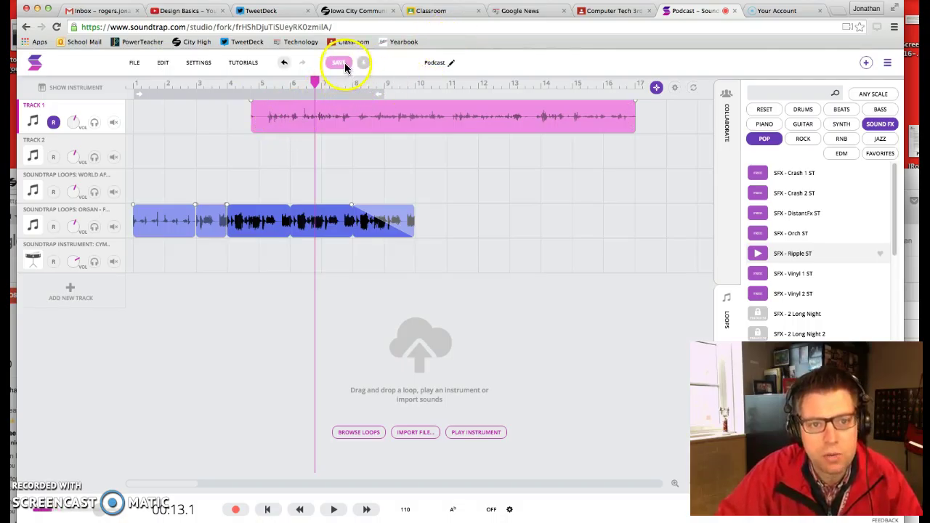